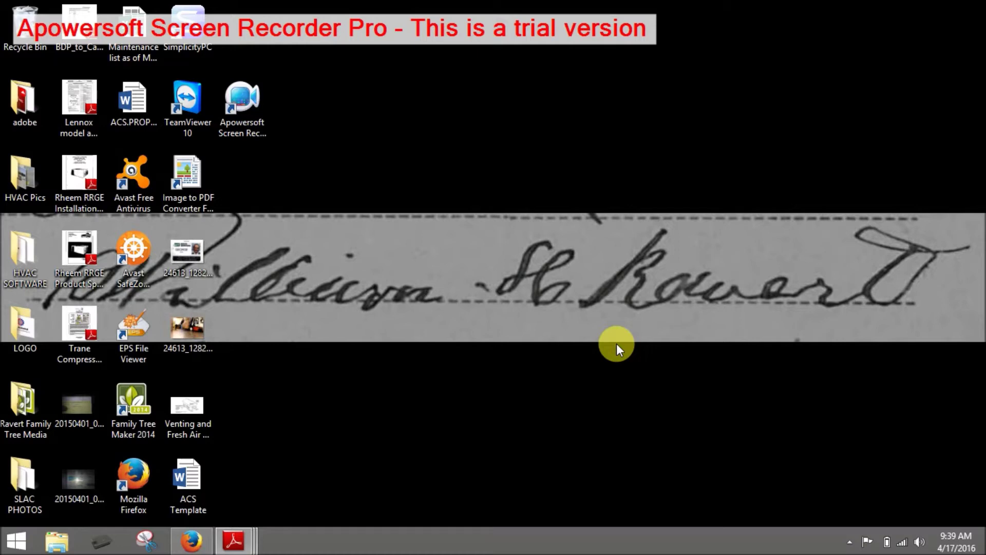
Step: Open Unit Controller Software under Support > Software on the Lennox Commercial site, then minimize Firefox
left_click_drag(491, 323, 562, 396)
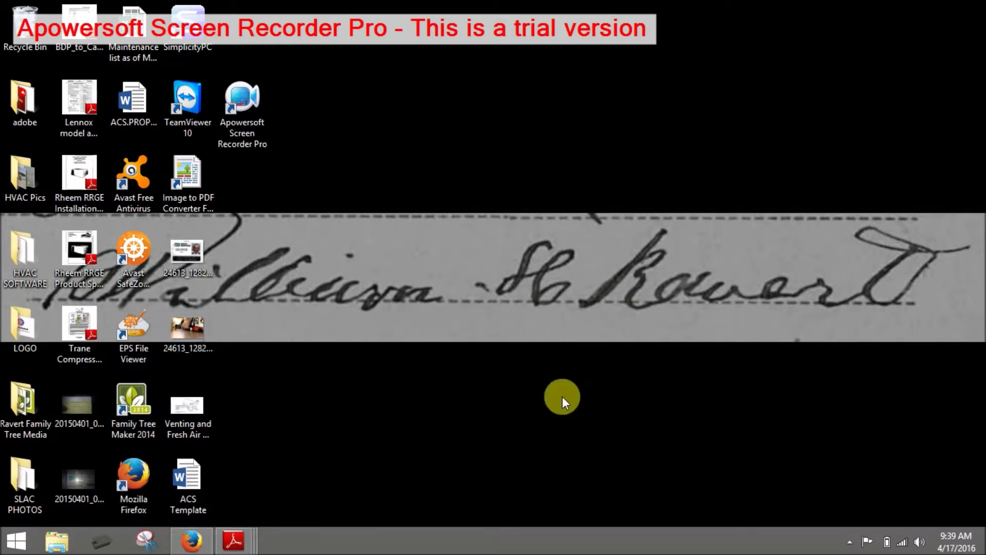
left_click(204, 534)
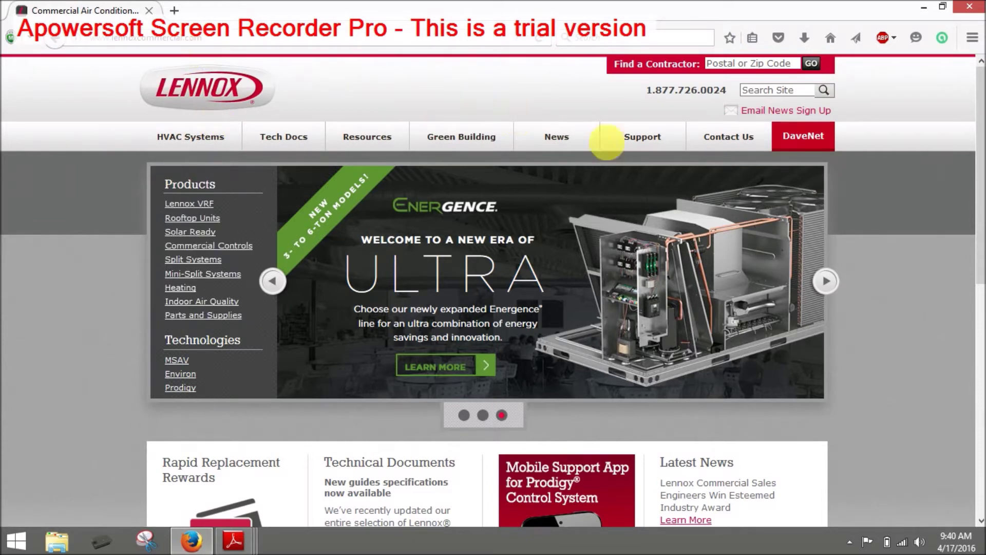
mouse_move(632, 146)
mouse_move(640, 205)
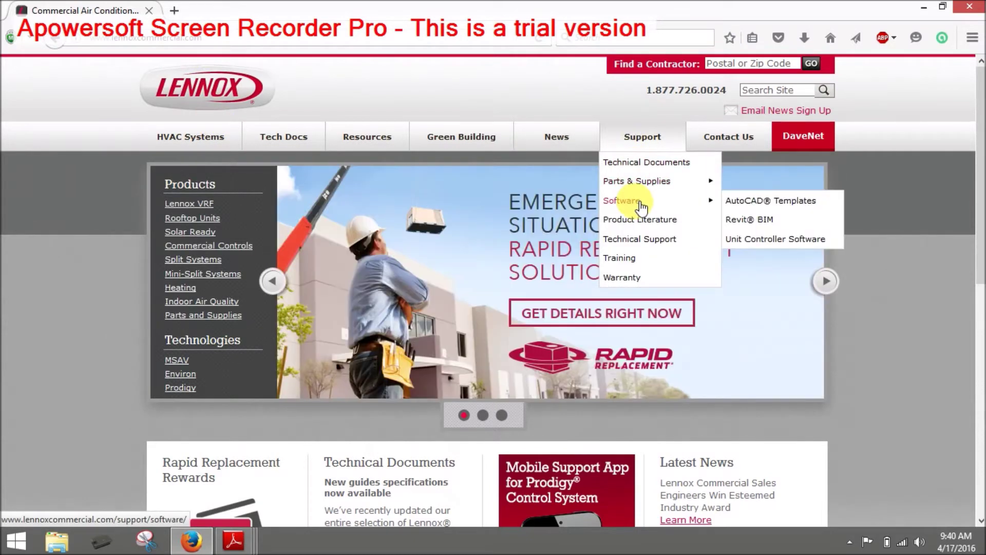
left_click(775, 245)
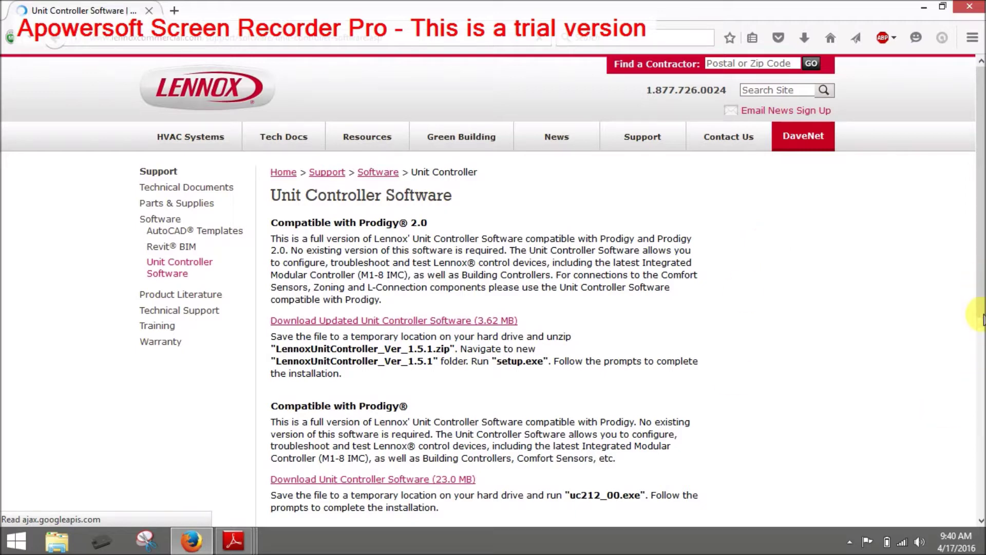
scroll(982, 319, "down", 2)
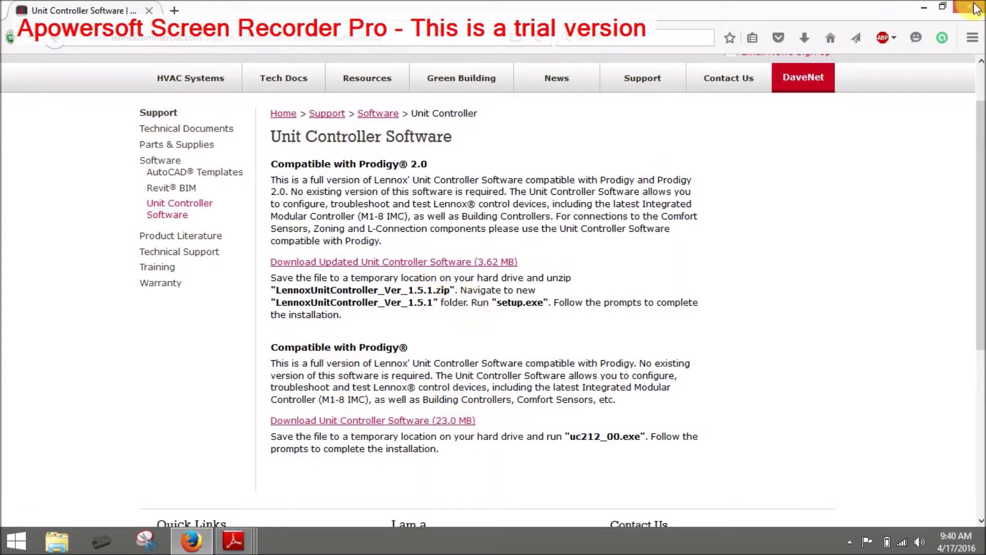
left_click(917, 12)
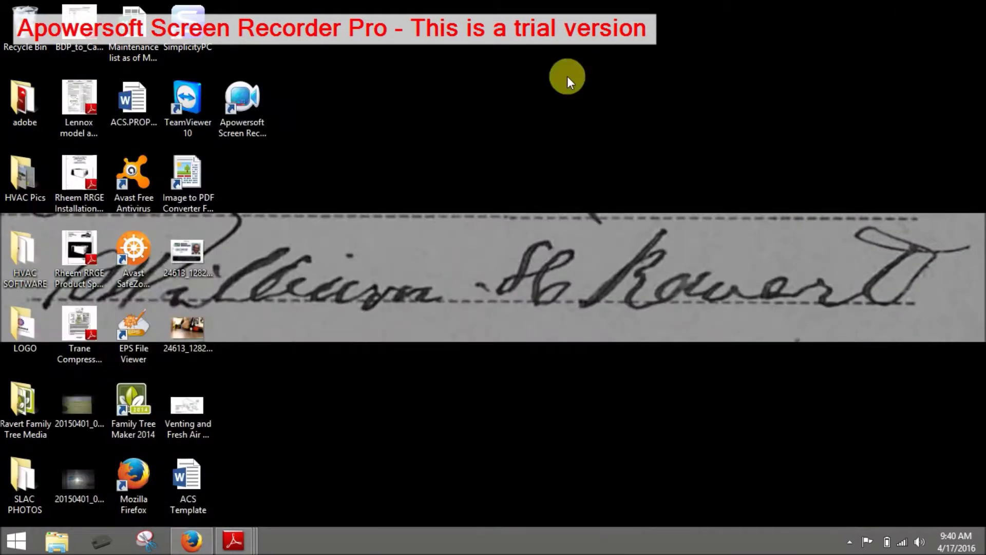
Step: Launch L Connection Software from HVAC SOFTWARE, browse the Manuals list, return, and start Unit Controller Software v2.12
left_click(28, 251)
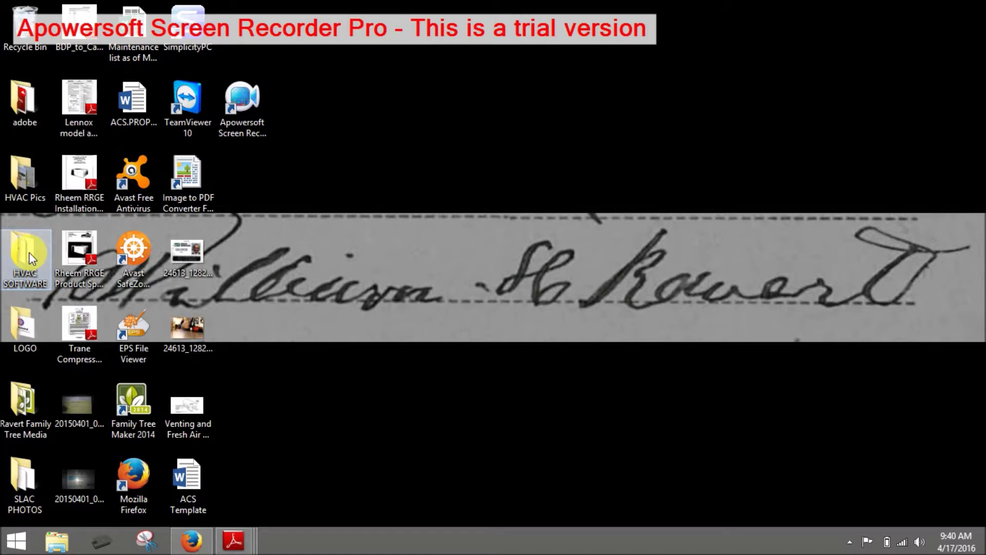
double_click(28, 251)
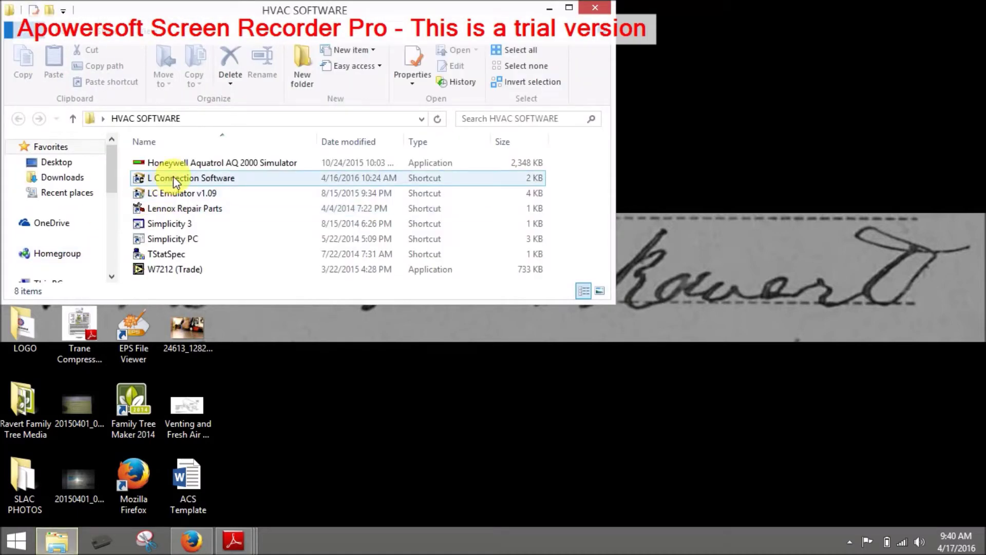
double_click(174, 177)
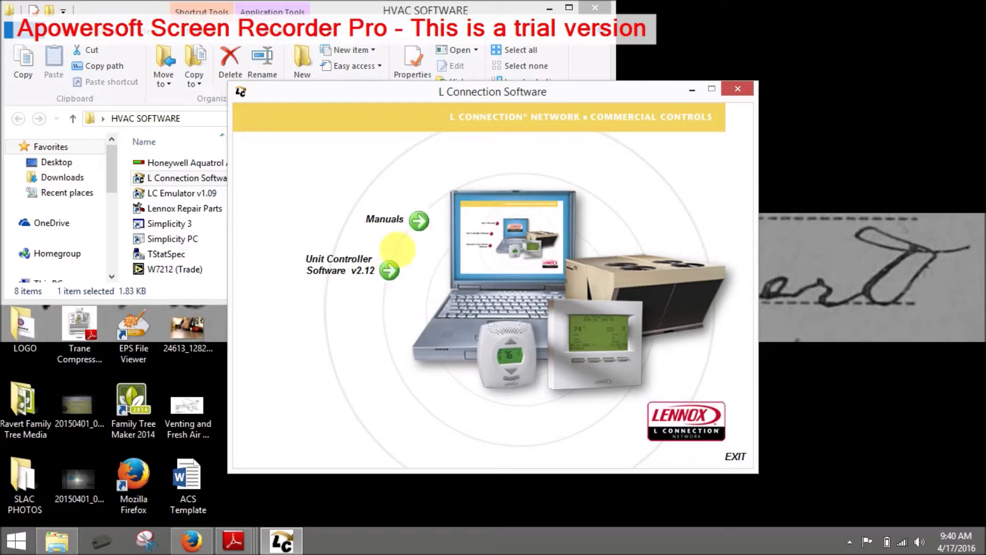
left_click(420, 221)
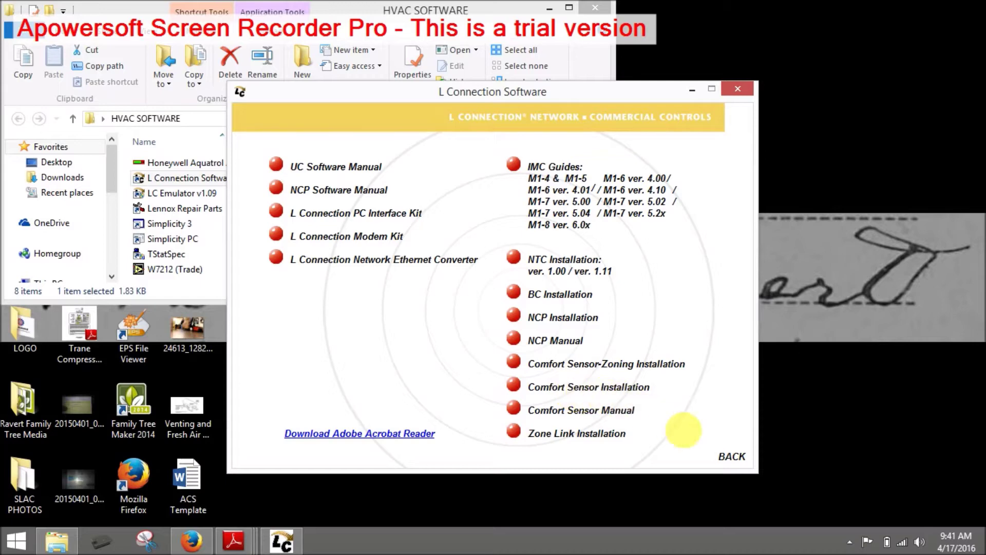
left_click(729, 457)
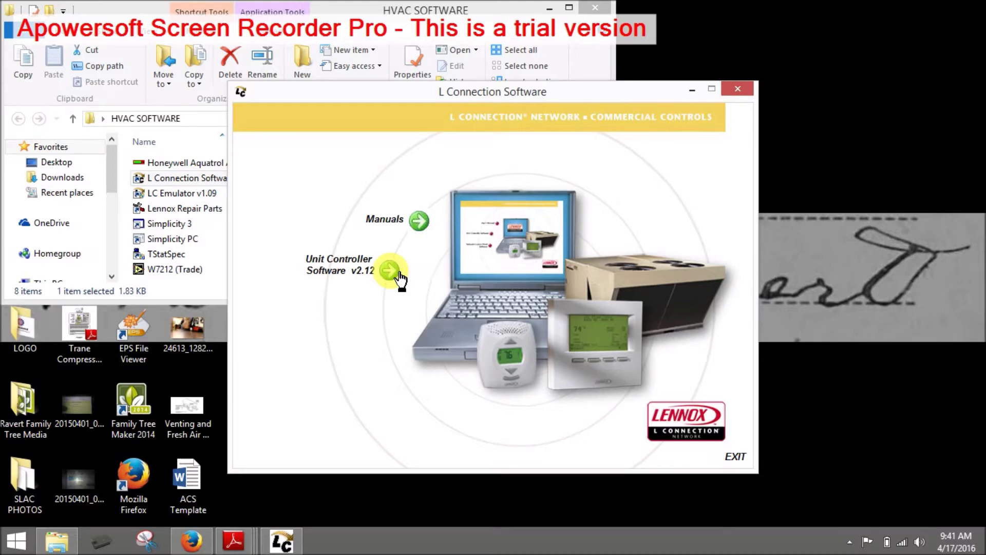
left_click(393, 271)
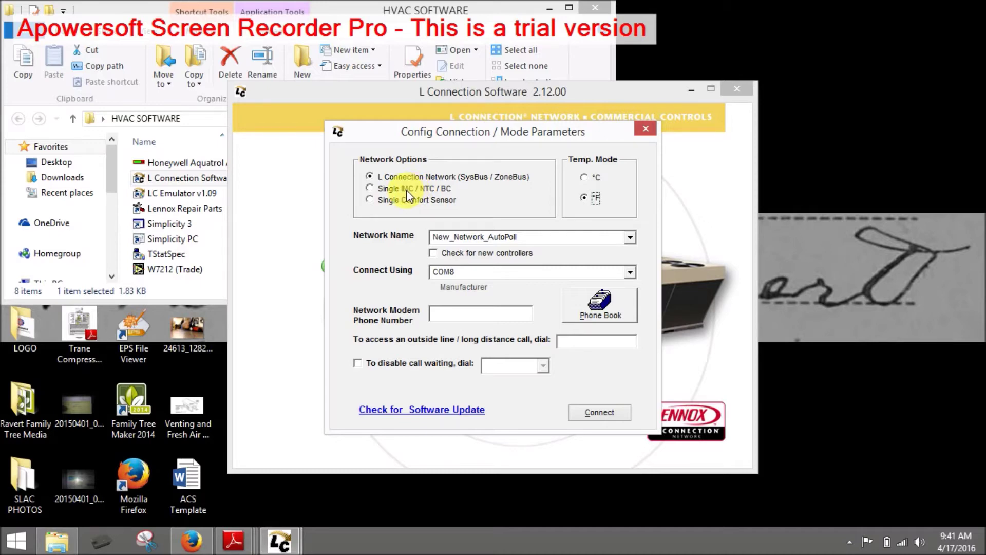
Step: Connect to a Single IMC / NTC / BC controller using port COM8
left_click(370, 188)
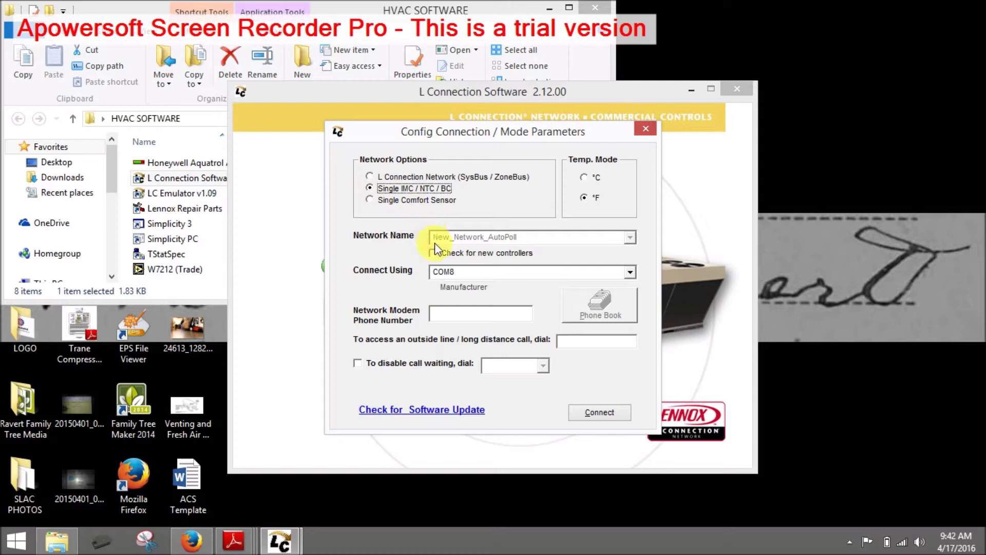
left_click(630, 272)
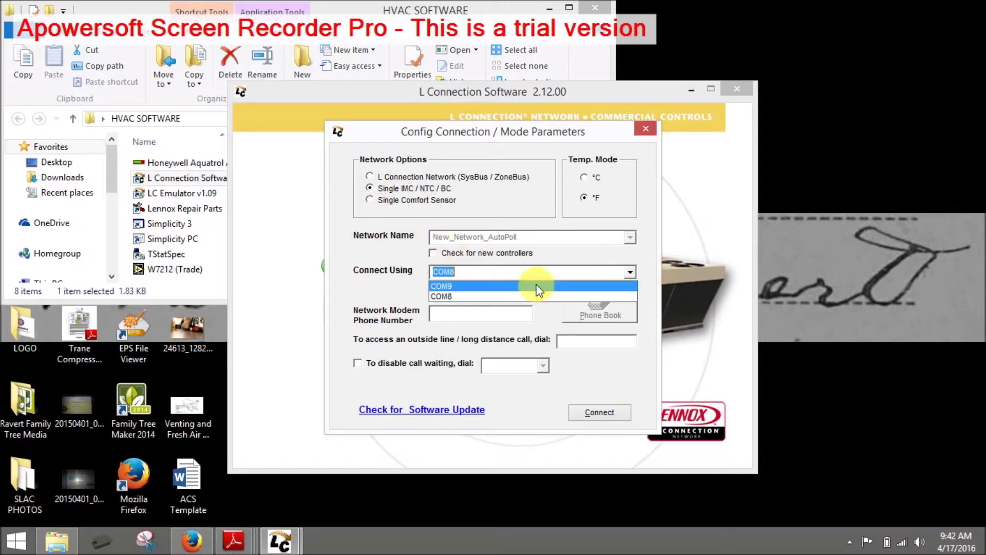
left_click(504, 297)
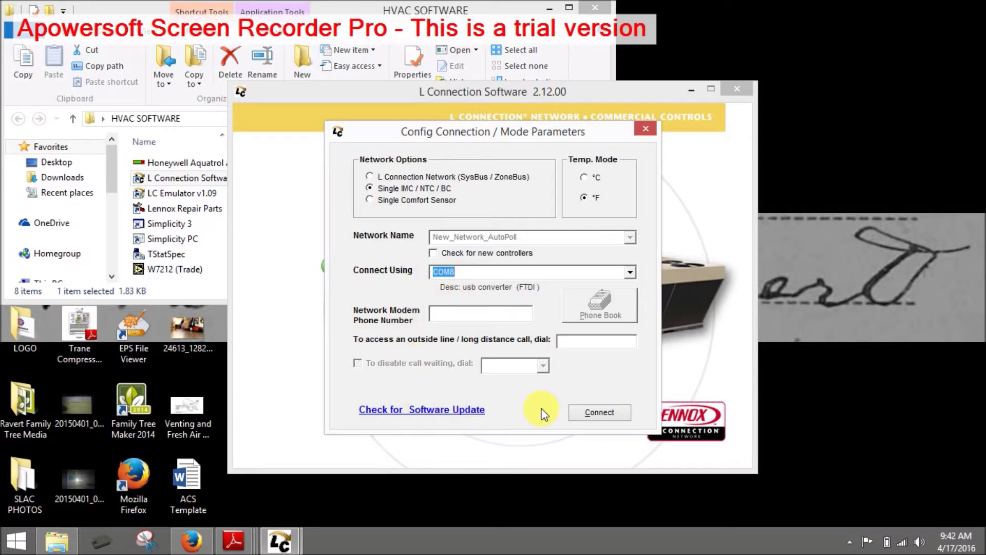
left_click(608, 415)
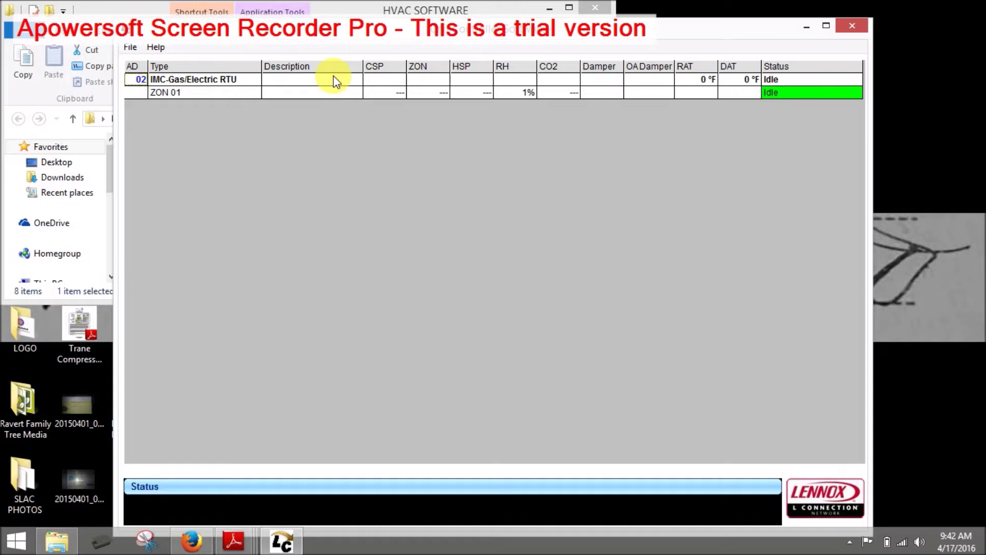
Step: Open the 02 IMC-Gas/Electric RTU controller and bring up its error history
double_click(220, 80)
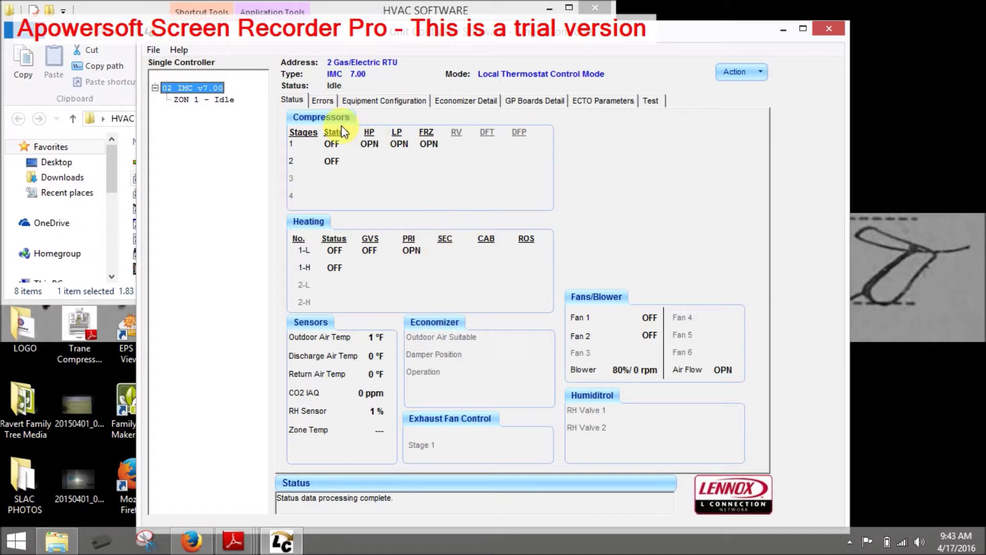
left_click(325, 107)
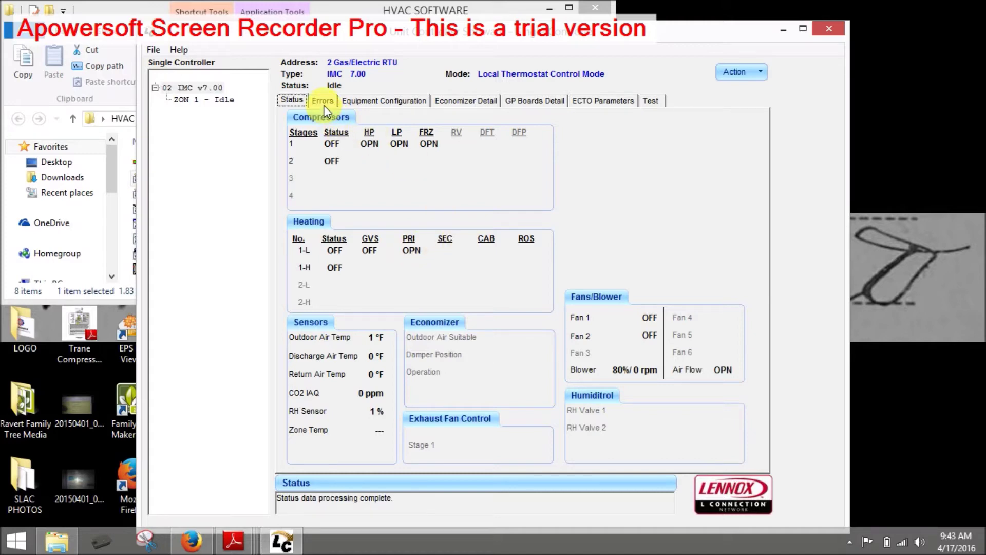
left_click(325, 105)
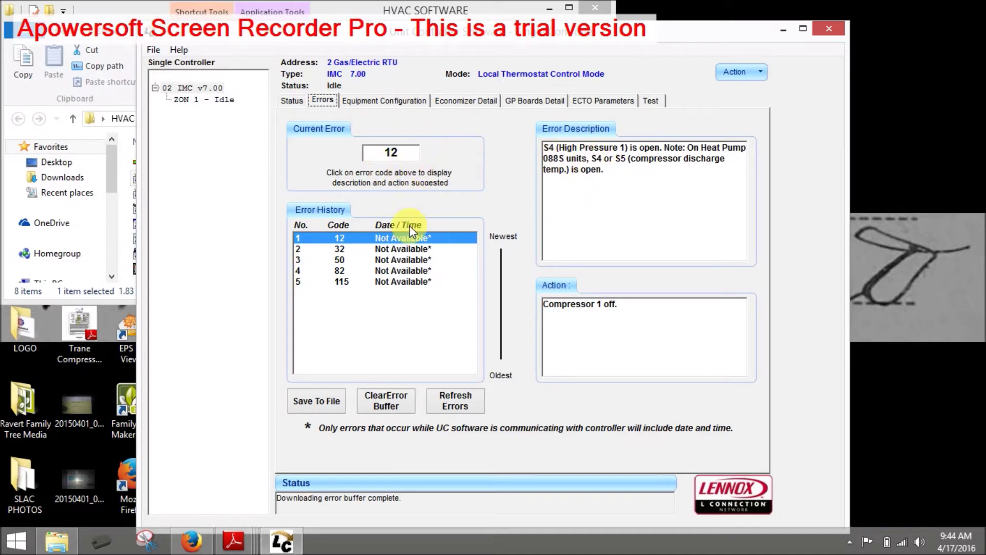
Step: Clear the controller's error buffer and view the Equipment Configuration
left_click(394, 402)
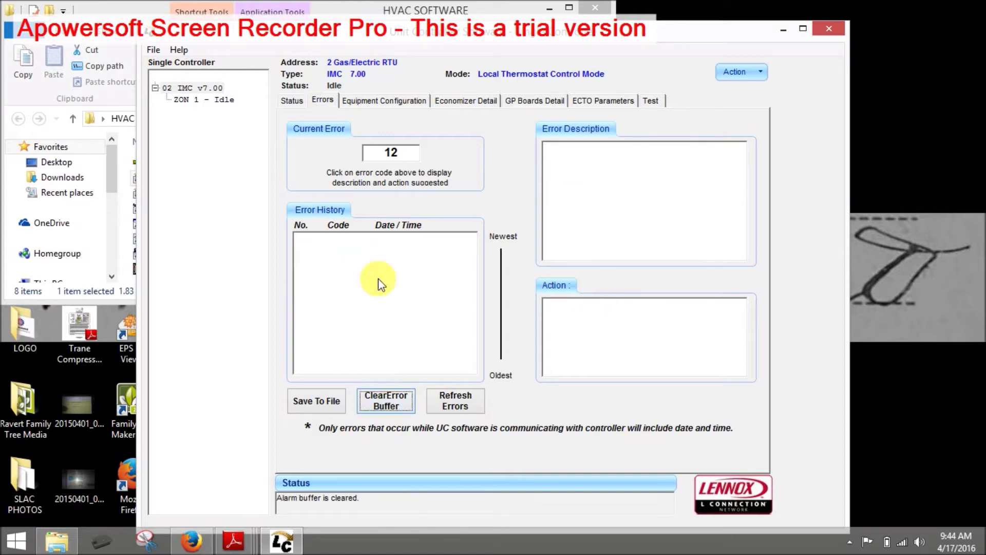
left_click(387, 101)
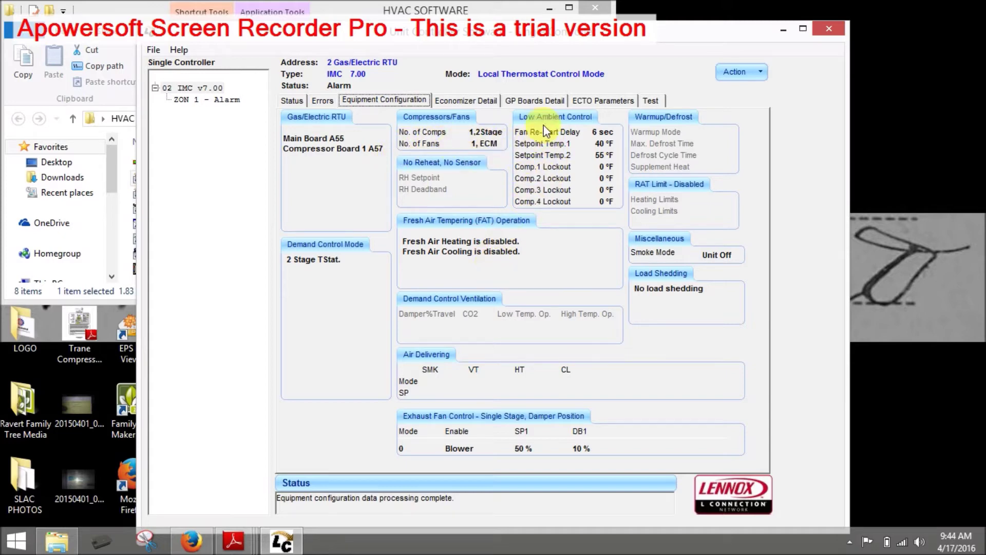
Step: Review the Economizer Detail and GP Boards Detail tabs, then download the ECTO Parameters
left_click(456, 102)
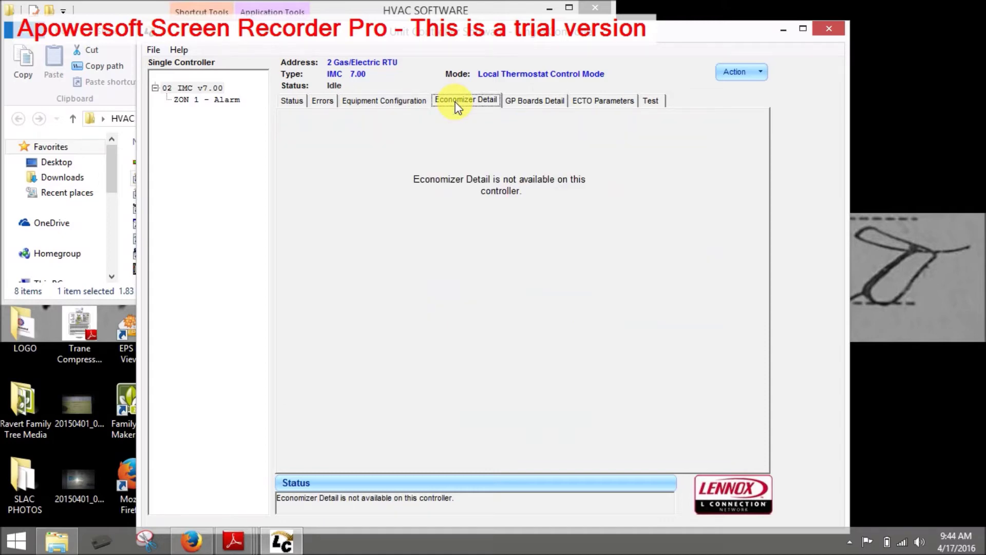
left_click(525, 101)
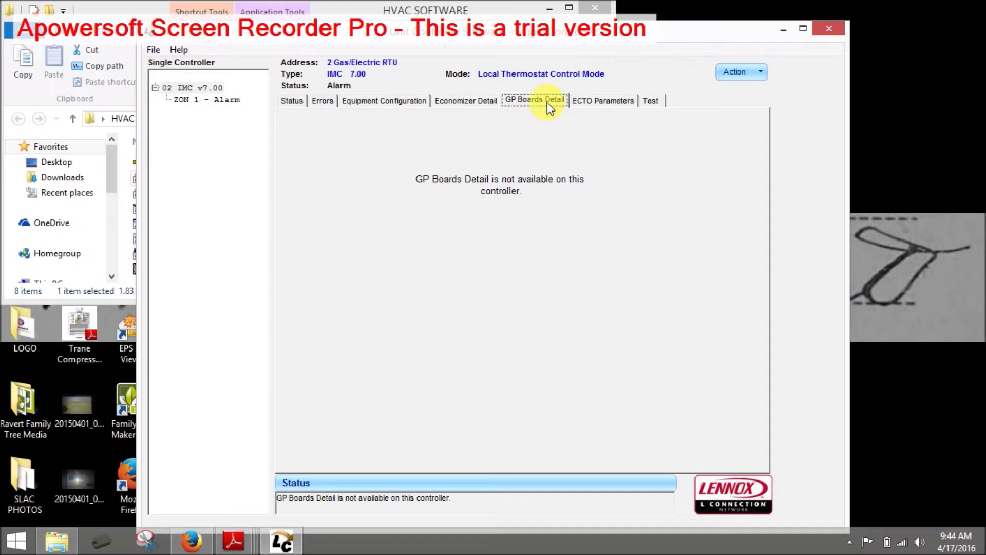
left_click(589, 102)
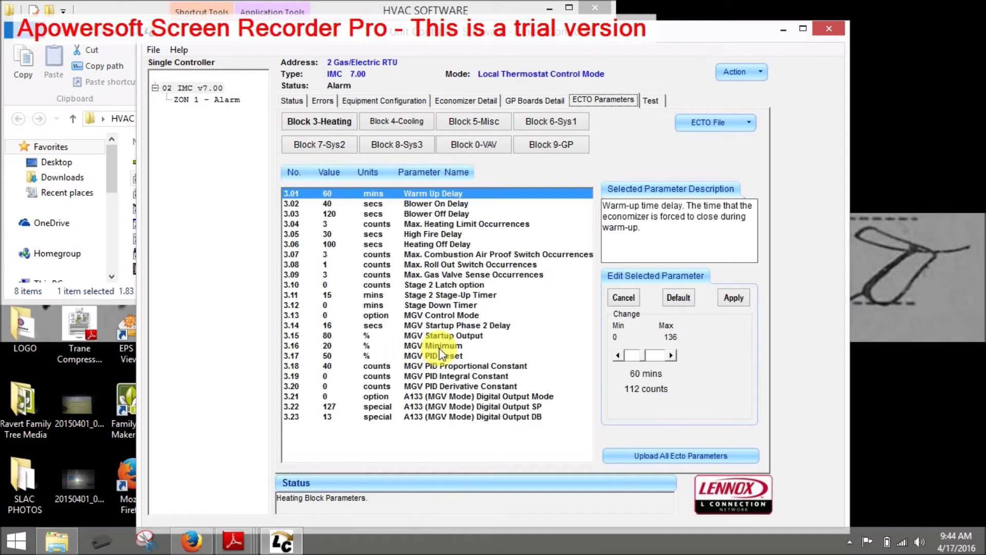
Step: In Block 6-Sys1, select 6.01 System Mode and raise its value from 0
left_click(386, 125)
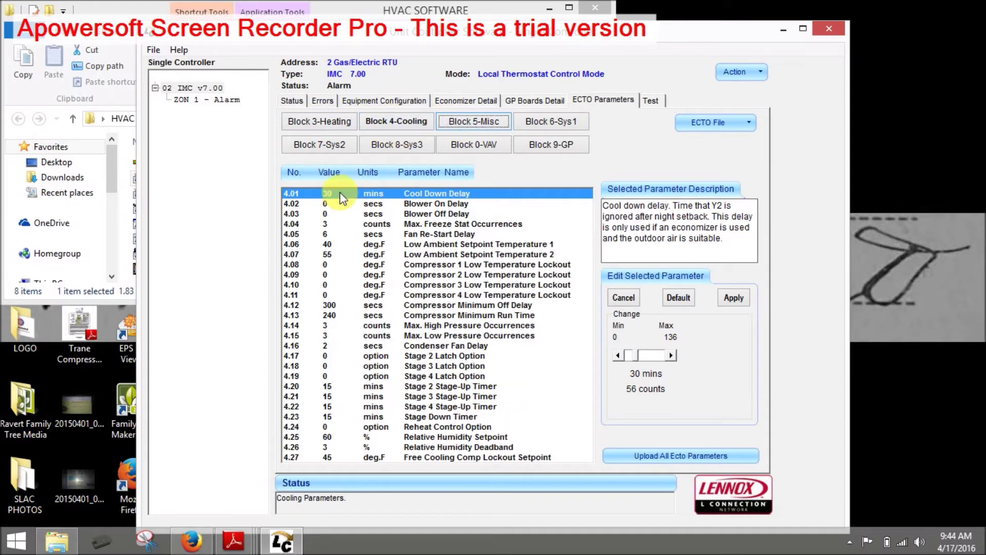
left_click(523, 124)
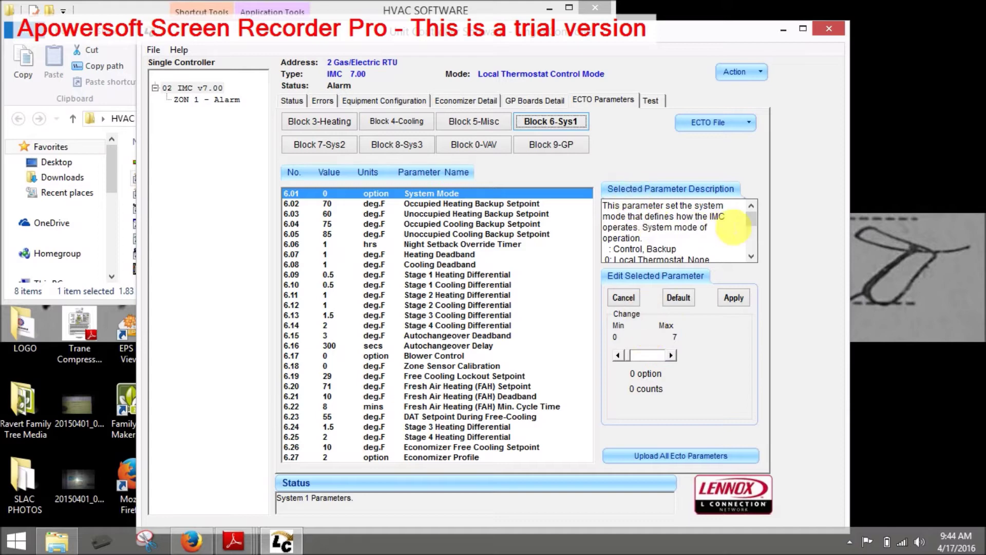
left_click_drag(747, 219, 678, 233)
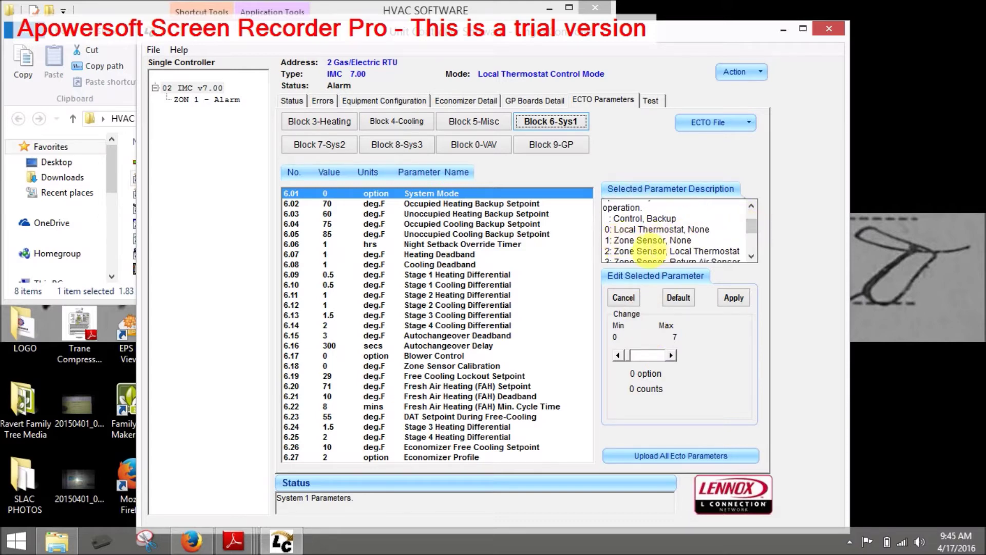
left_click(671, 355)
left_click(673, 354)
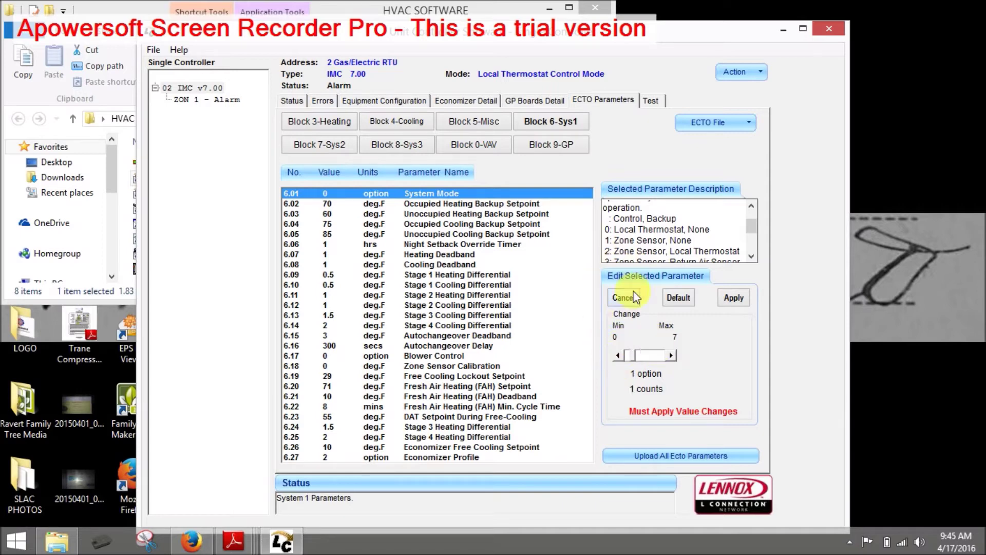
Step: Set 6.01 System Mode to 2 and upload all ECTO parameters to the IMC controller
left_click(672, 355)
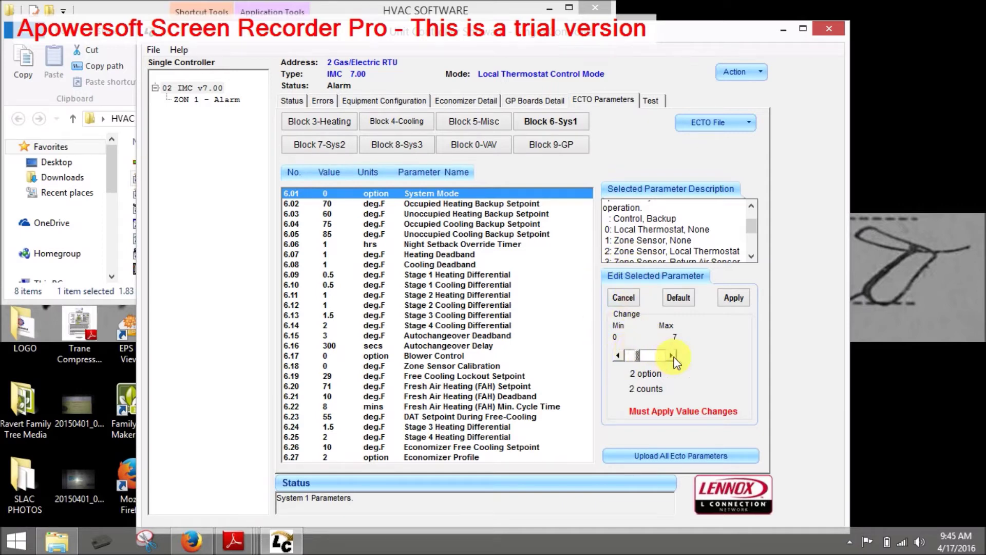
left_click(671, 459)
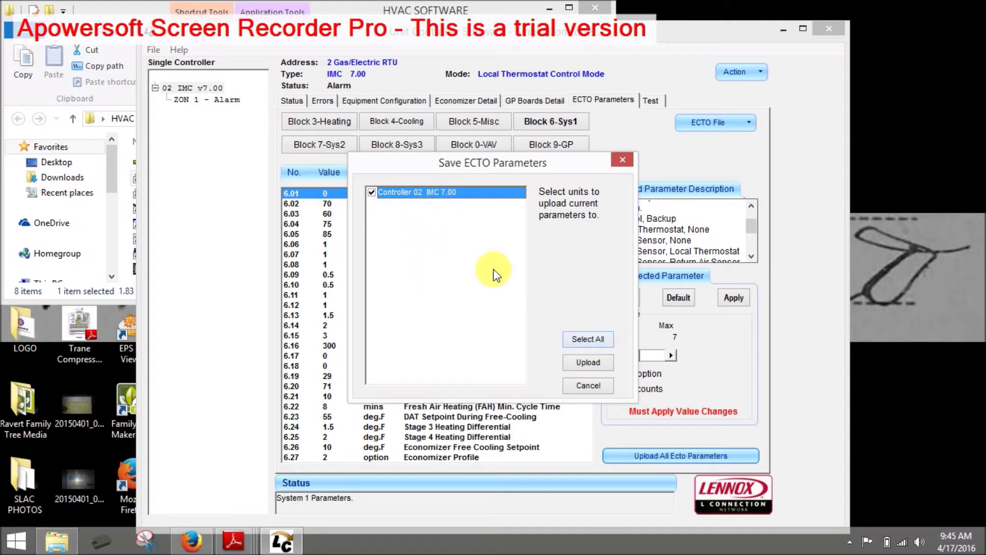
left_click(588, 362)
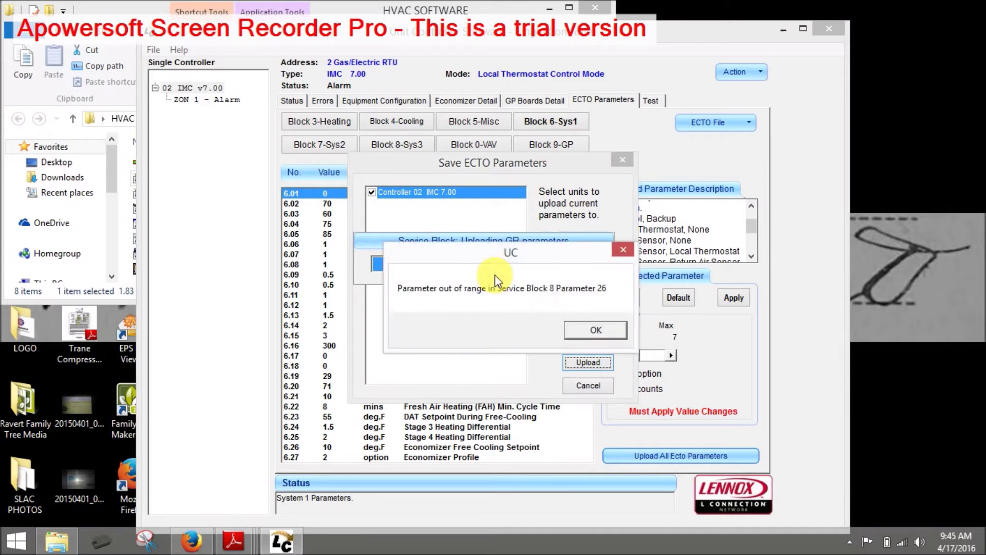
Step: Acknowledge the out-of-range warnings and save confirmation, check Block 9-GP, then enter Remote Test Mode
left_click(591, 337)
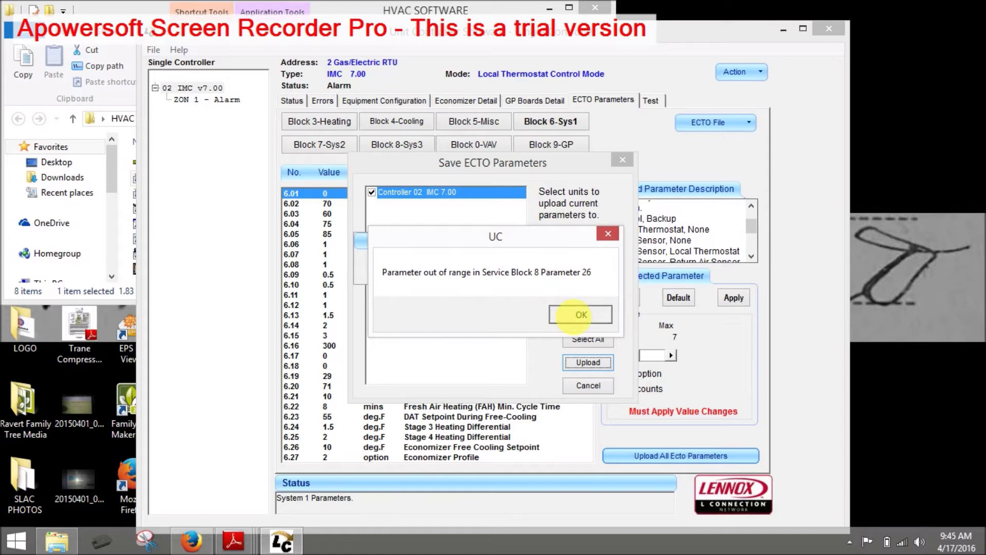
left_click(578, 315)
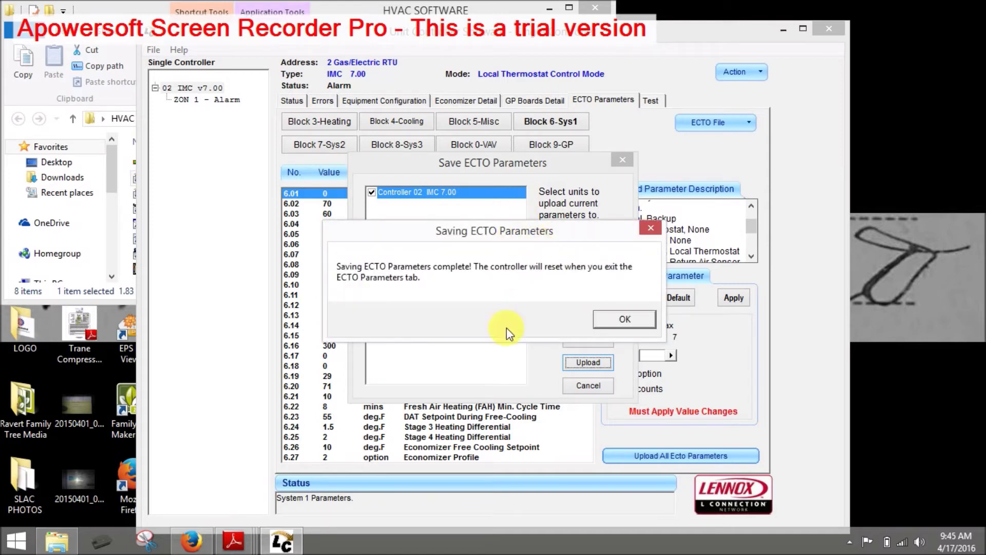
left_click(606, 317)
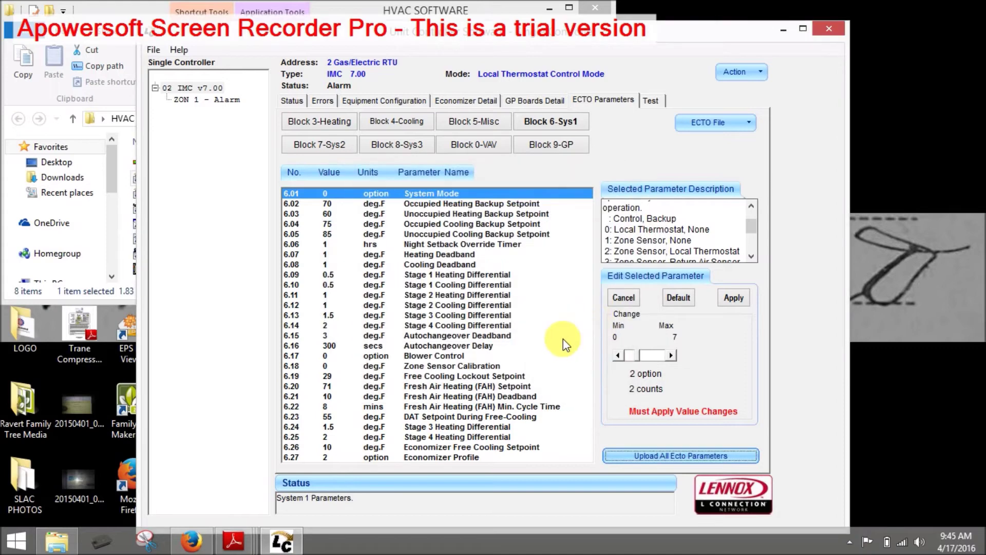
left_click(547, 144)
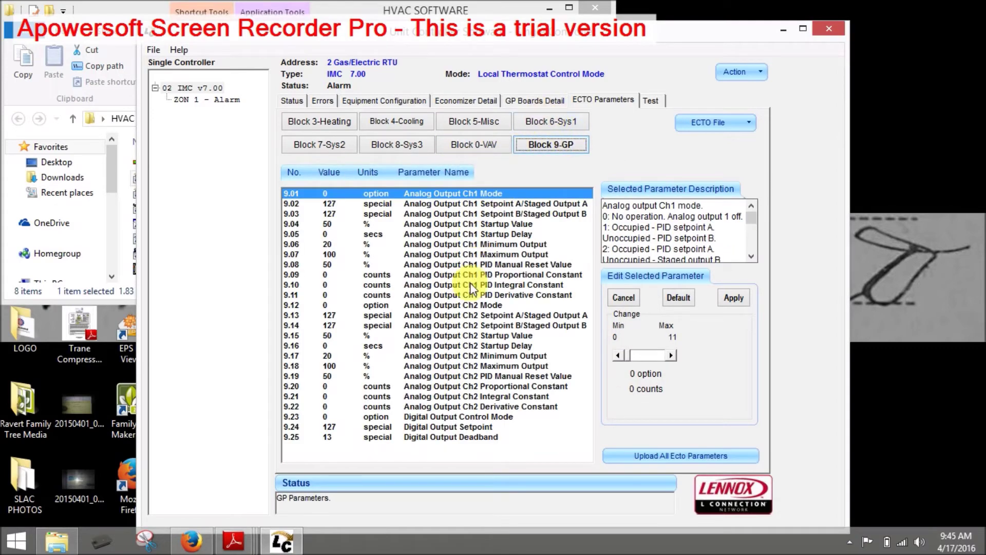
left_click(652, 100)
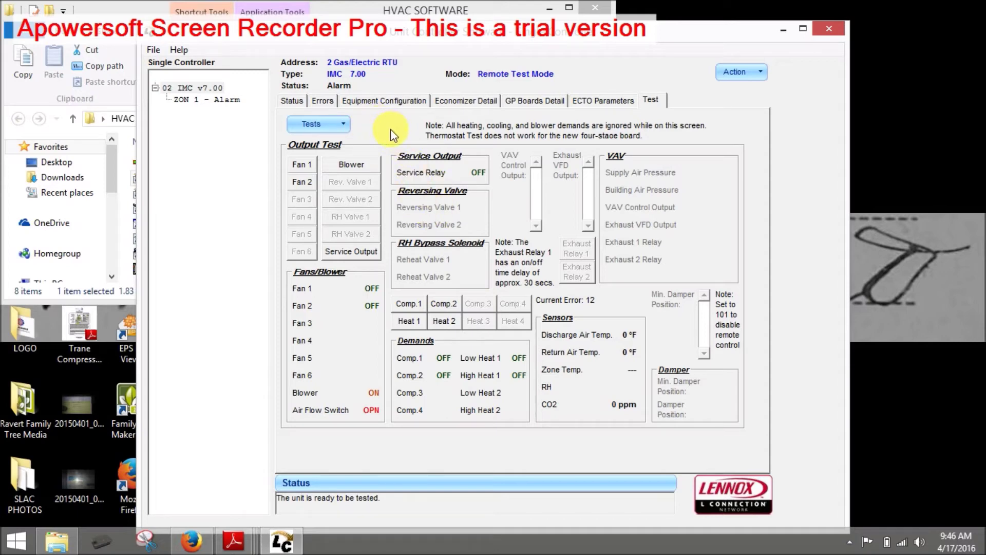
Step: Run the Output Test, energizing Fan 1, Fan 2 and the Blower outputs
left_click(339, 126)
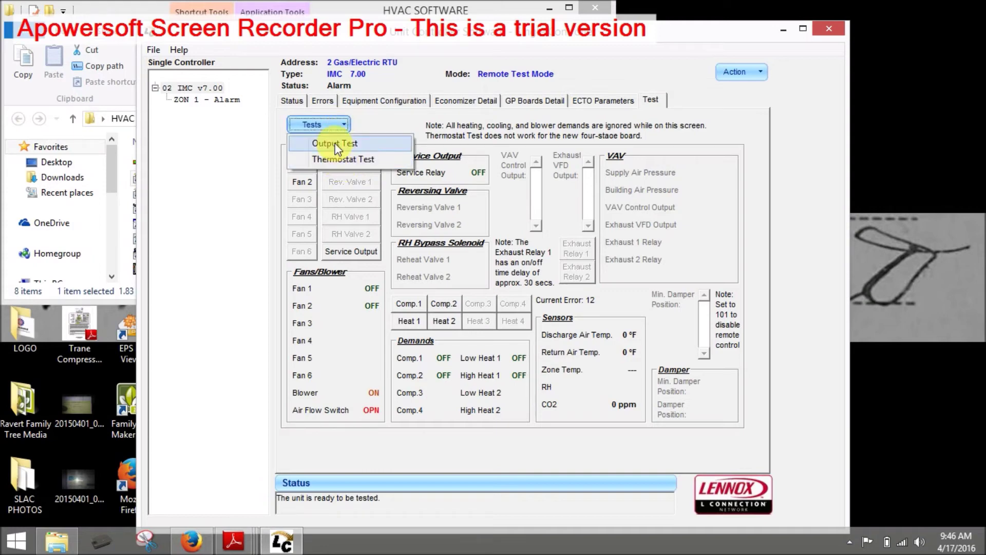
left_click(338, 146)
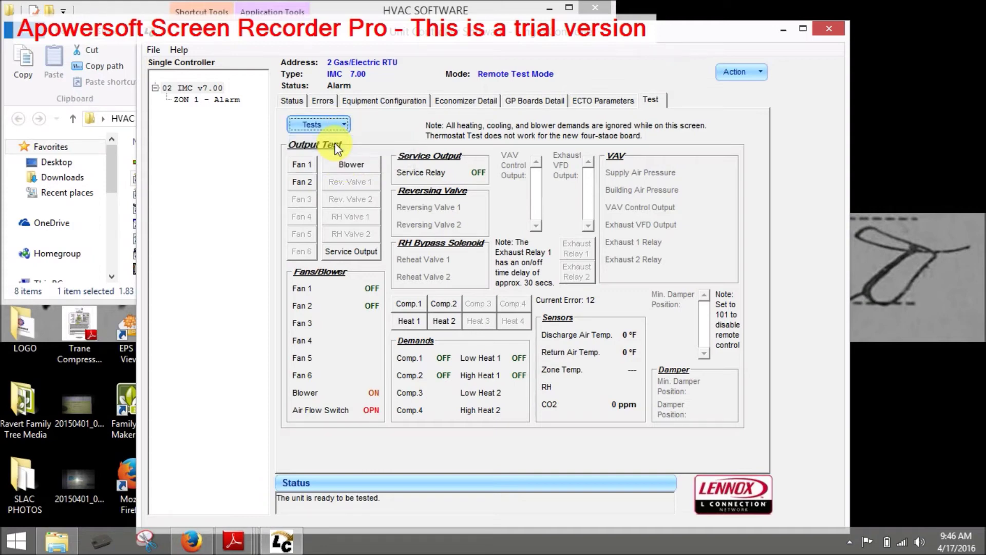
left_click(303, 168)
left_click(304, 168)
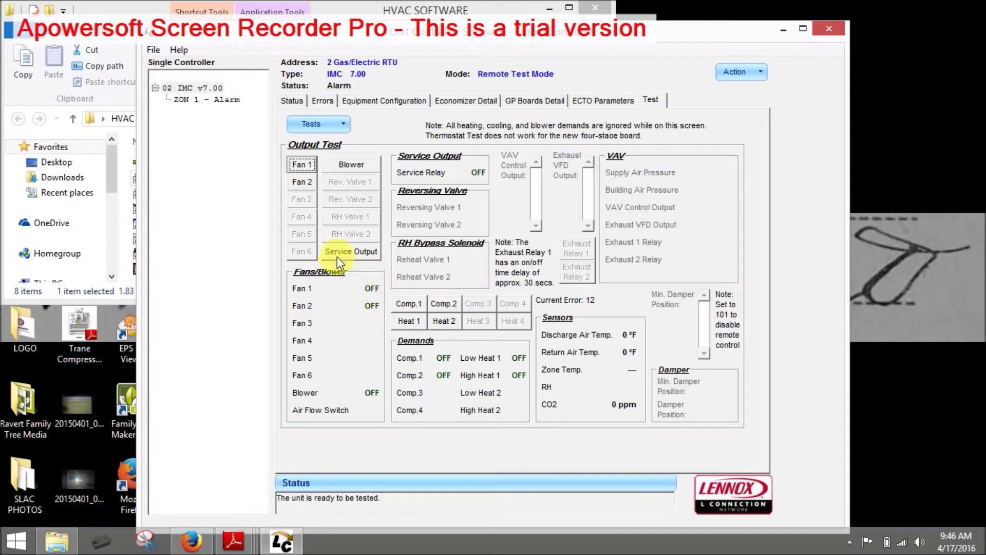
left_click(302, 183)
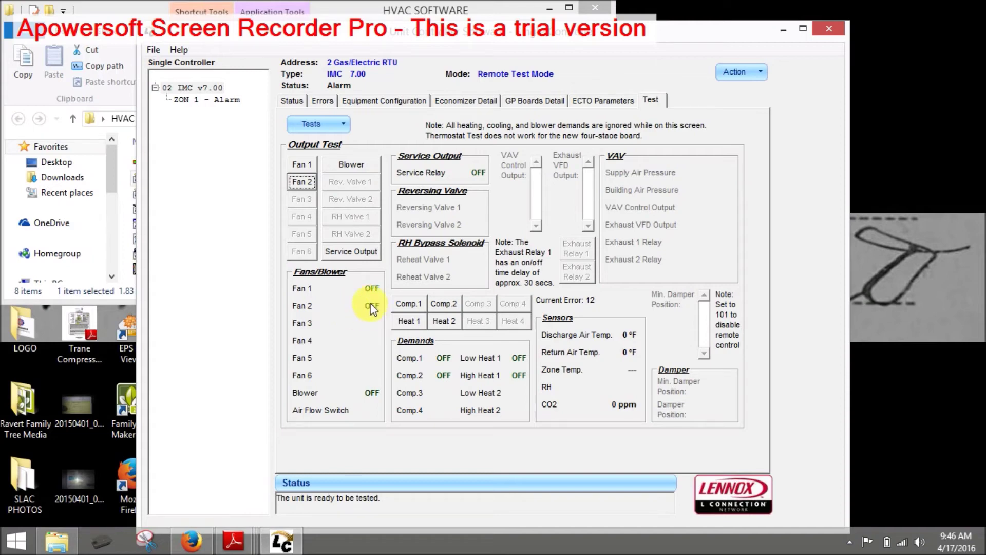
left_click(350, 168)
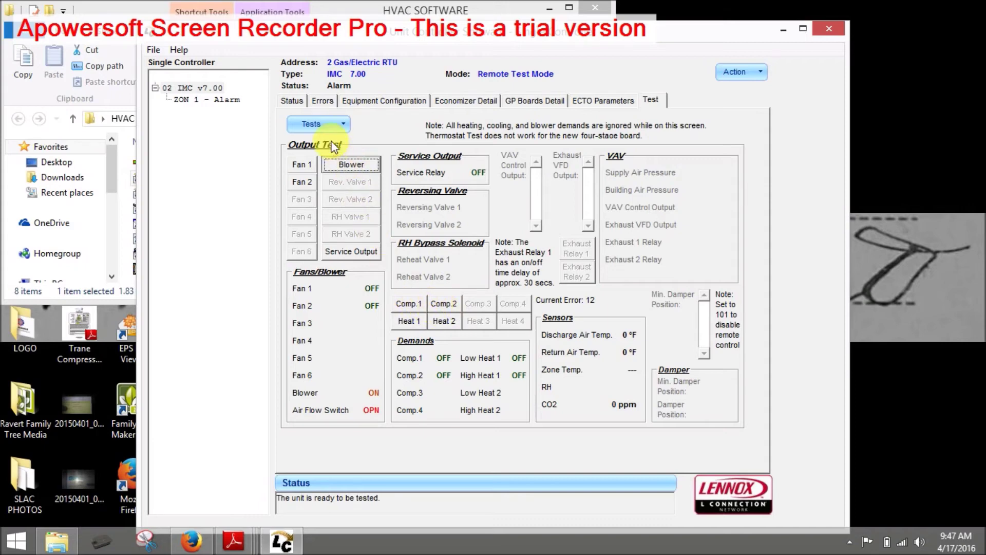
left_click(340, 125)
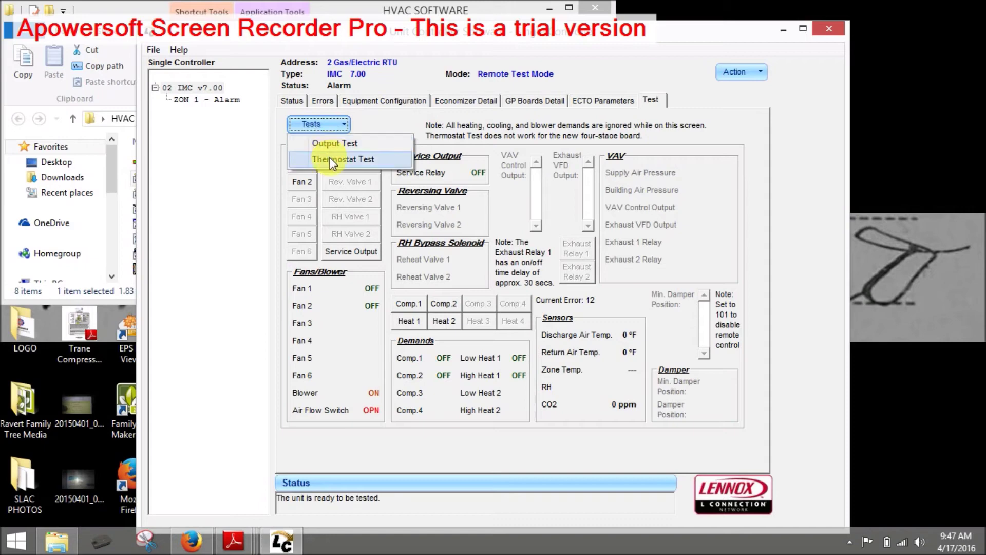
Step: Start the Thermostat Test with Y1 and G cooling calls and clear the compressor delays
left_click(330, 159)
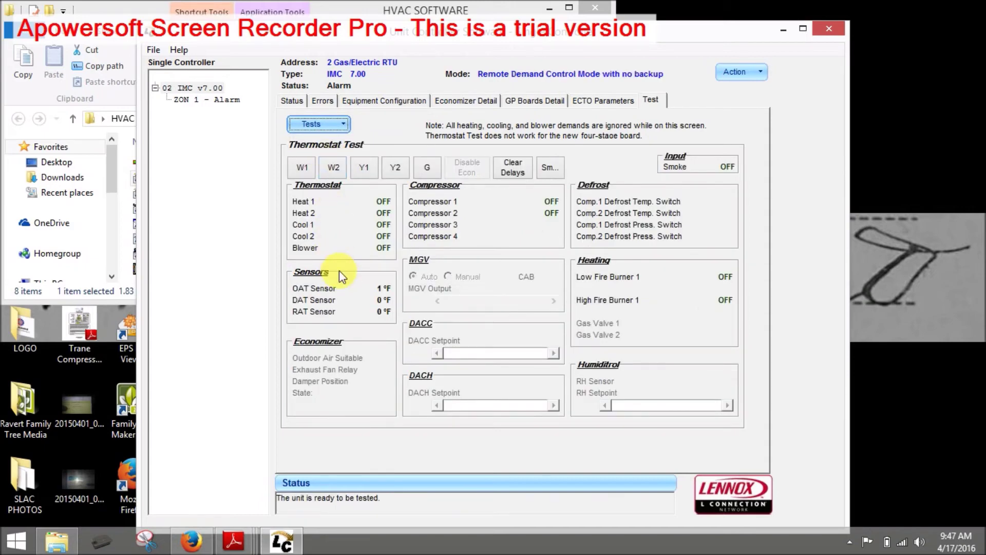
left_click(365, 170)
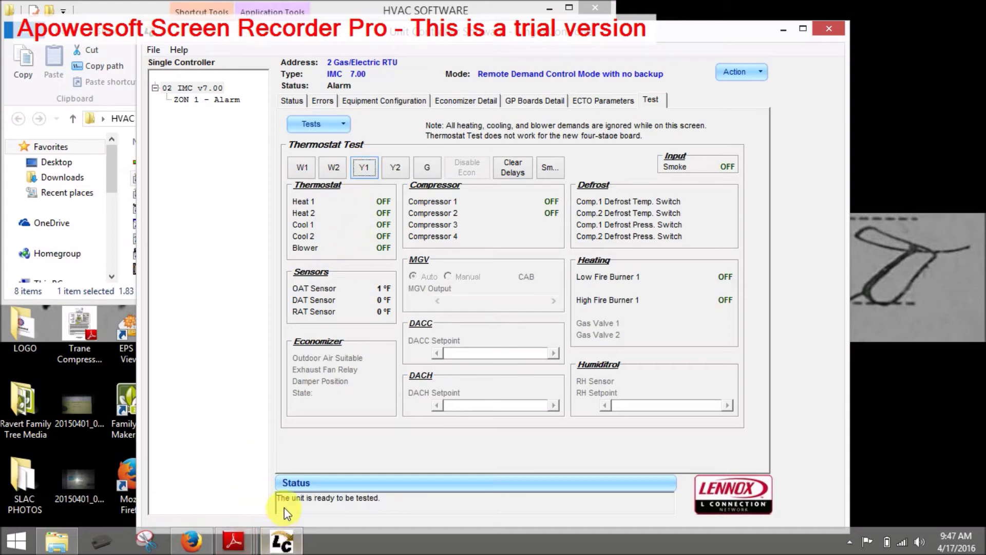
left_click(373, 173)
left_click(435, 162)
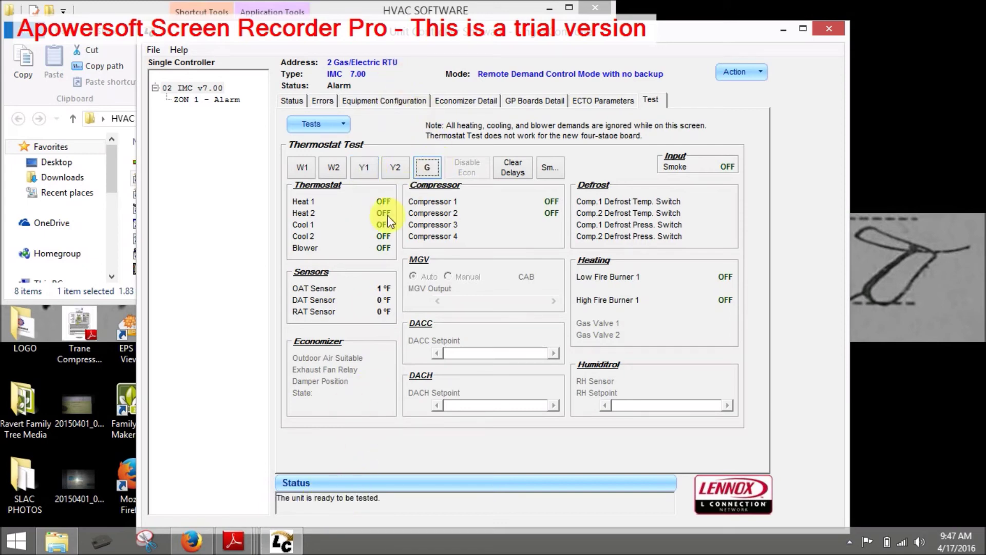
left_click(364, 171)
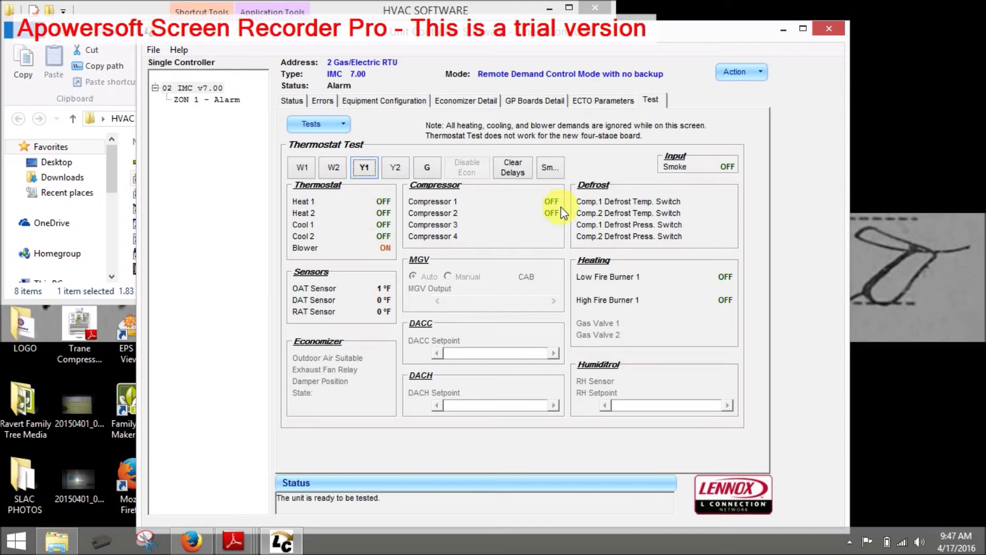
left_click(514, 168)
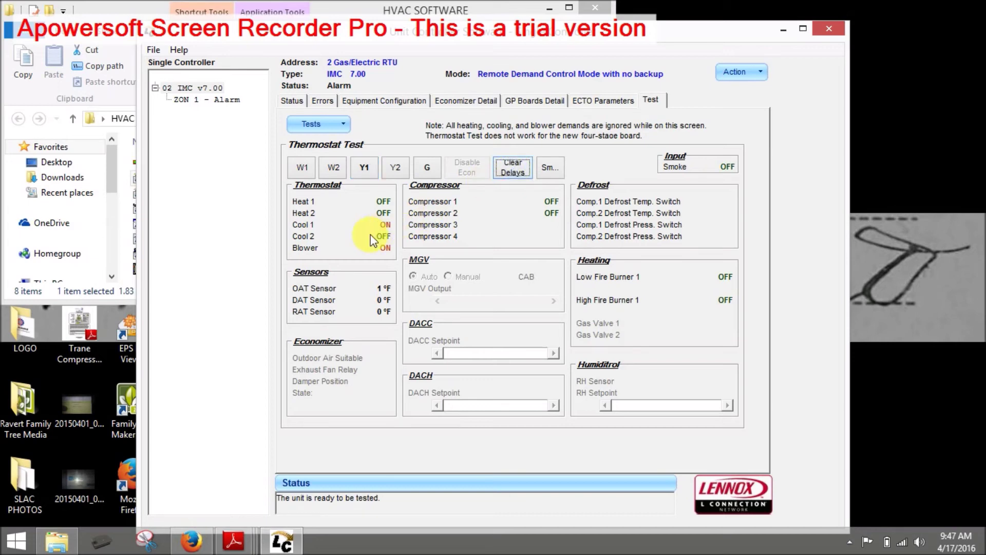
Step: Add a Y2 call, clear delays for Cool 2, trigger Smoke, and check the Smoke Lockout status
left_click(394, 165)
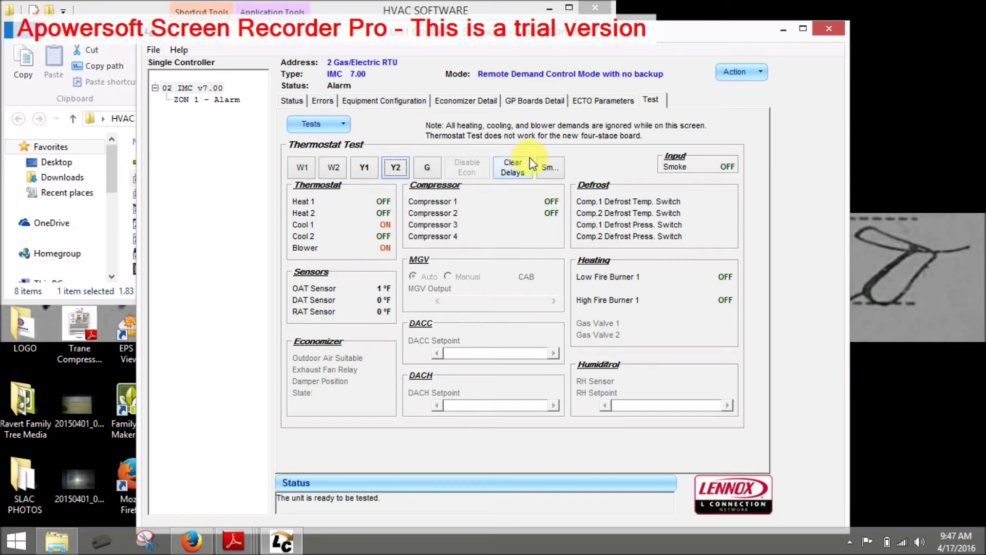
left_click(523, 169)
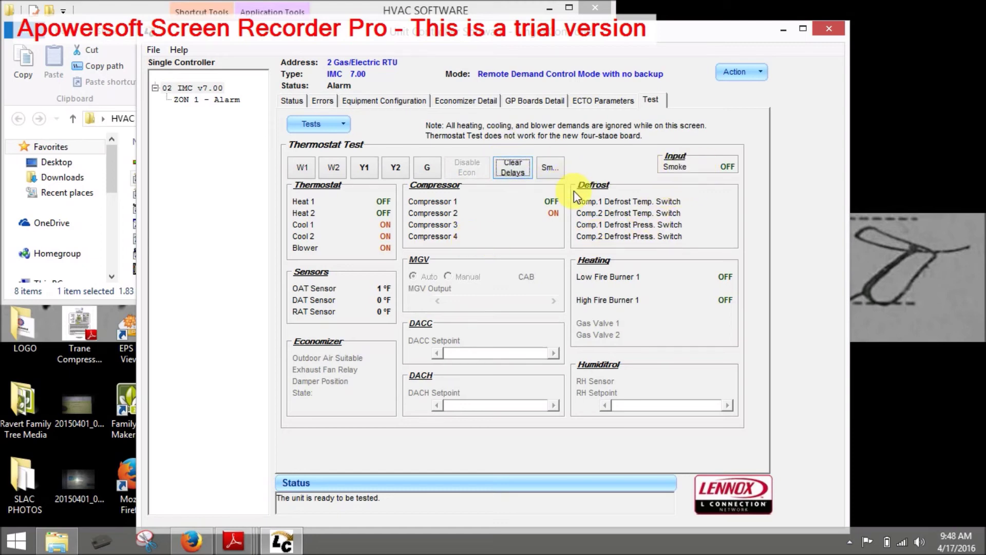
left_click(550, 167)
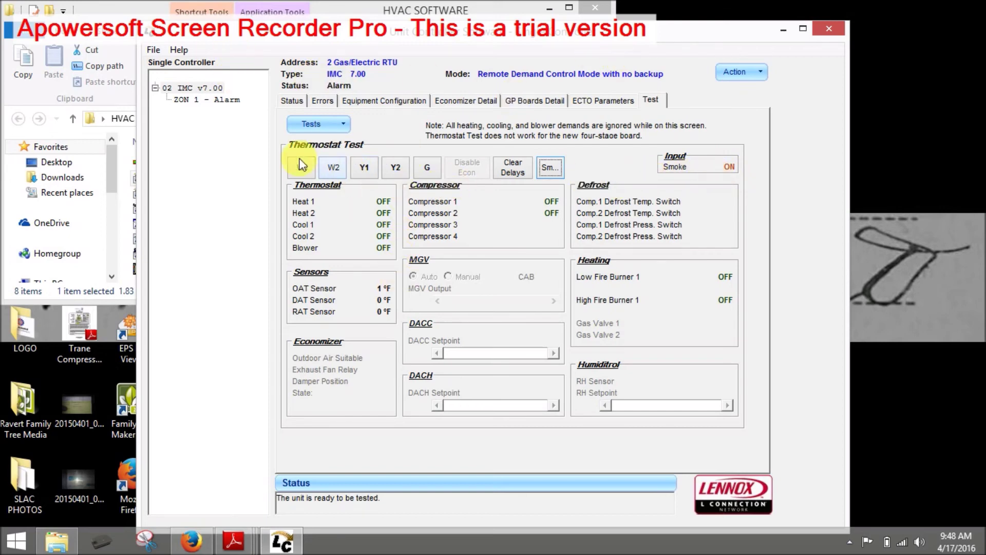
left_click(300, 100)
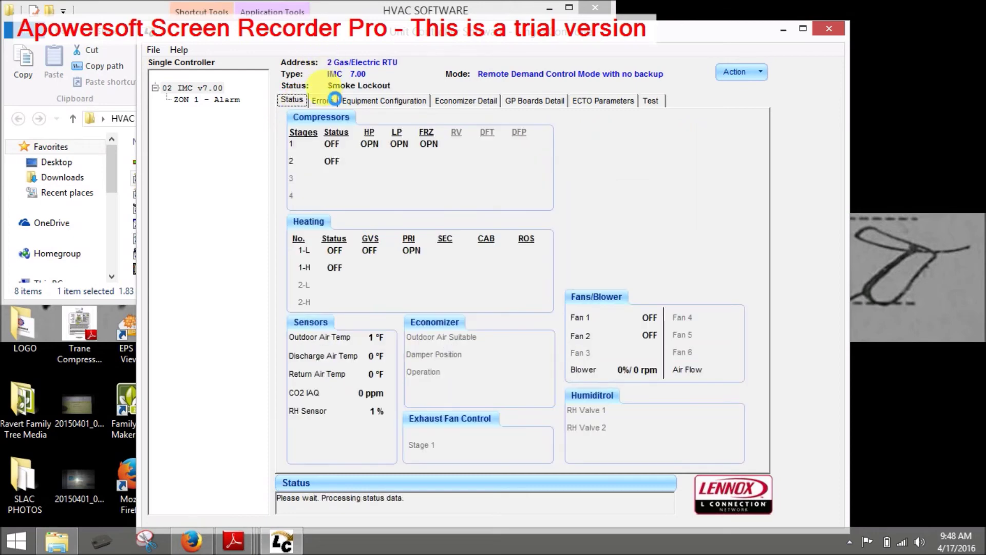
Step: Review the controller's Errors history, then close the unit controller, L Connection and the HVAC SOFTWARE folder
left_click(323, 100)
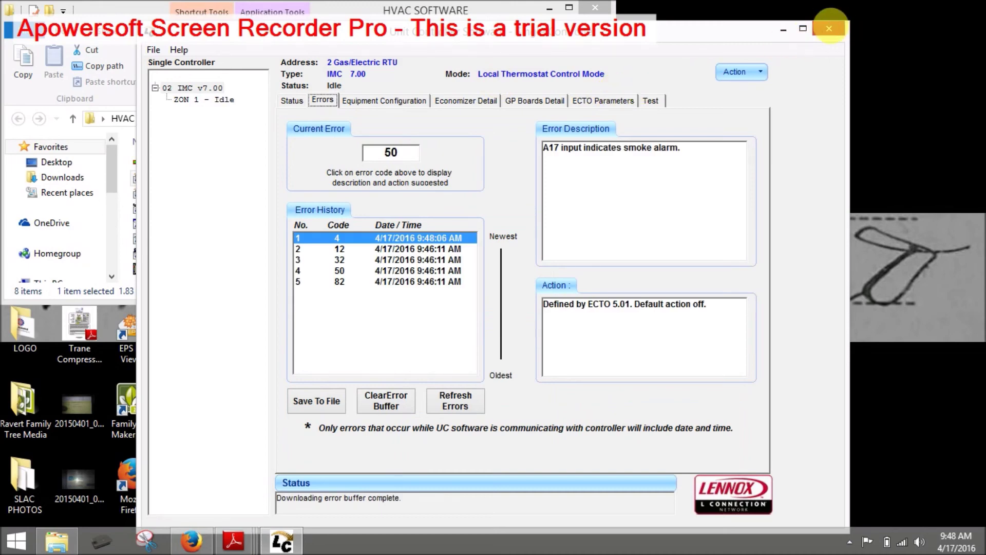
left_click(828, 29)
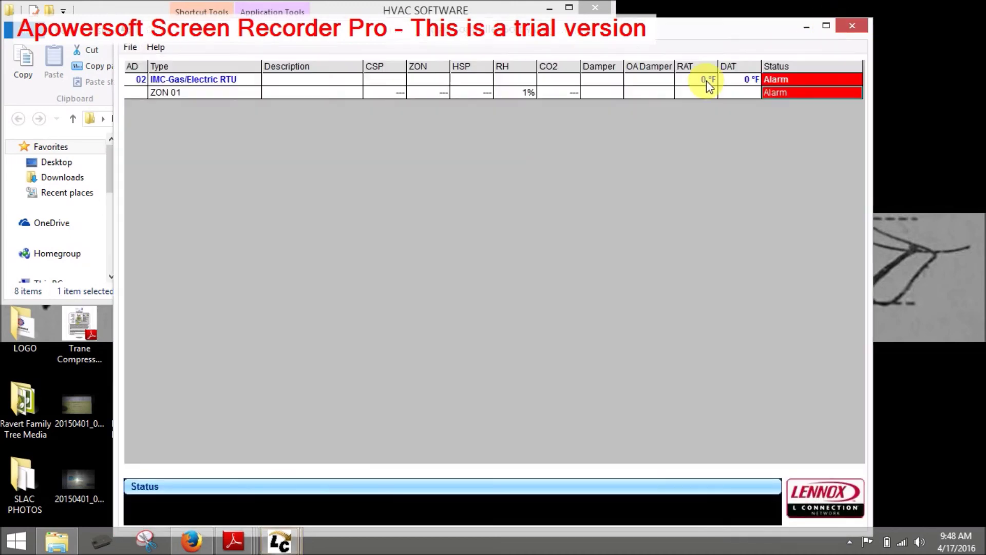
left_click(846, 26)
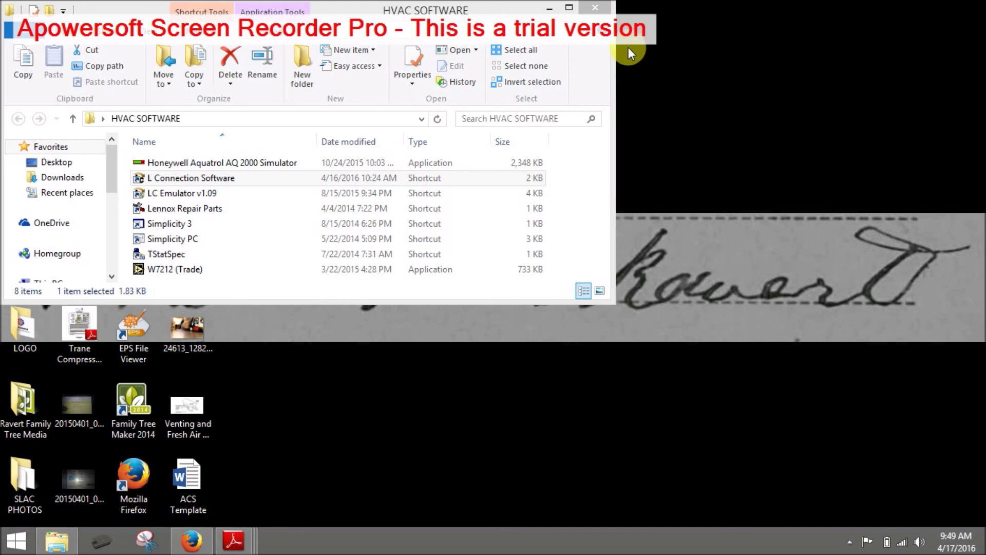
left_click(607, 13)
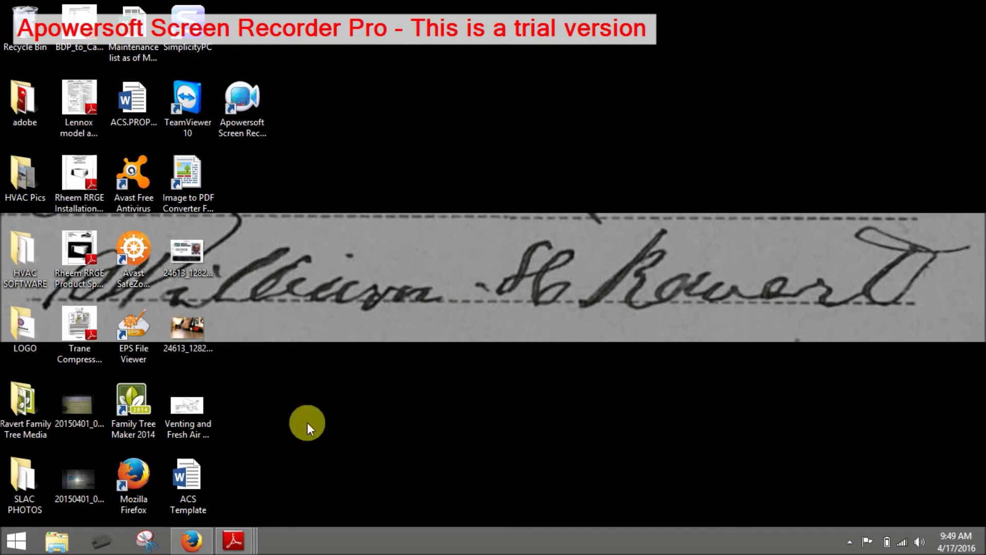